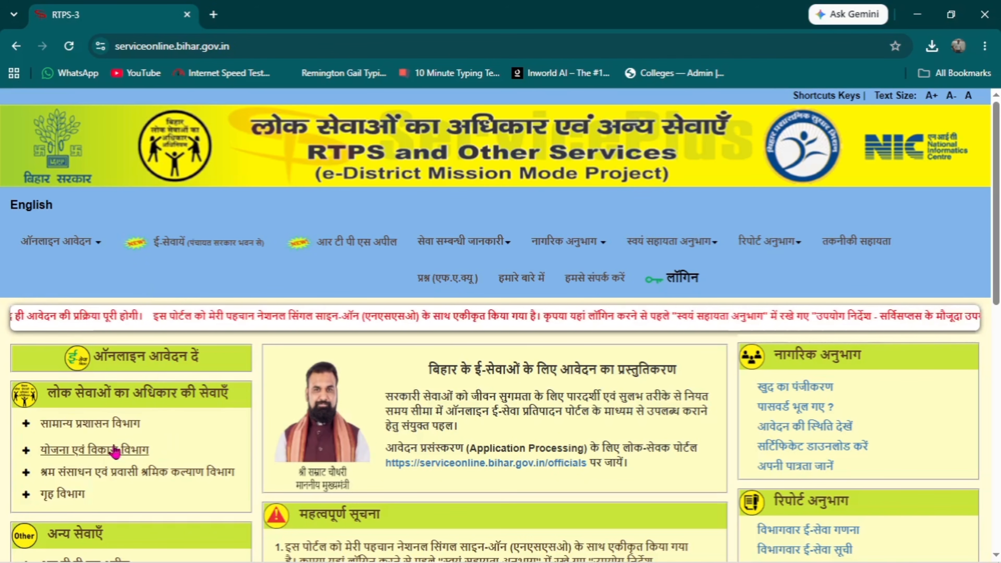
Under सामान्य प्रशासन विभाग, open the अंचल स्तर पर EWS certificate application form
scroll(994, 208, "down", 1)
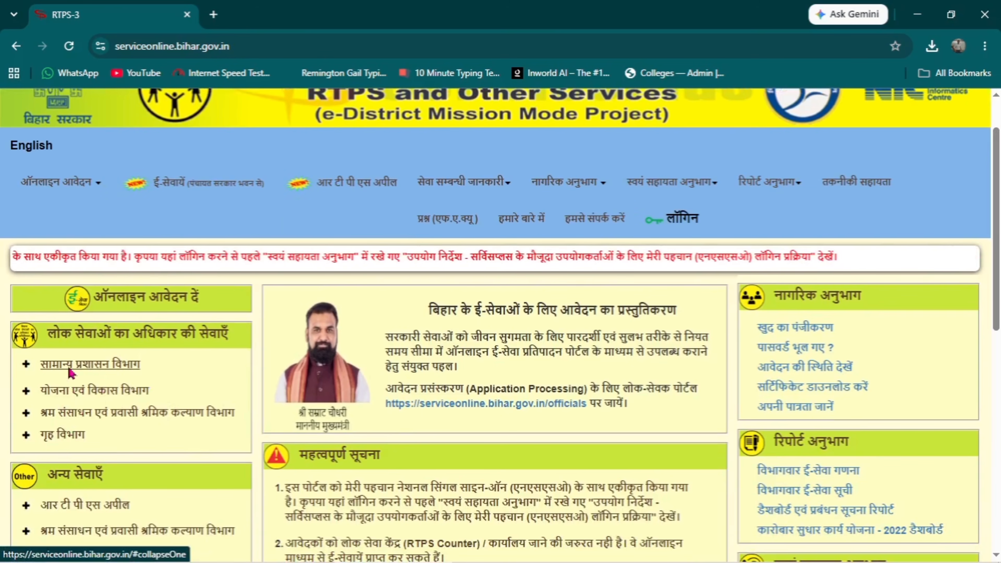
left_click(91, 367)
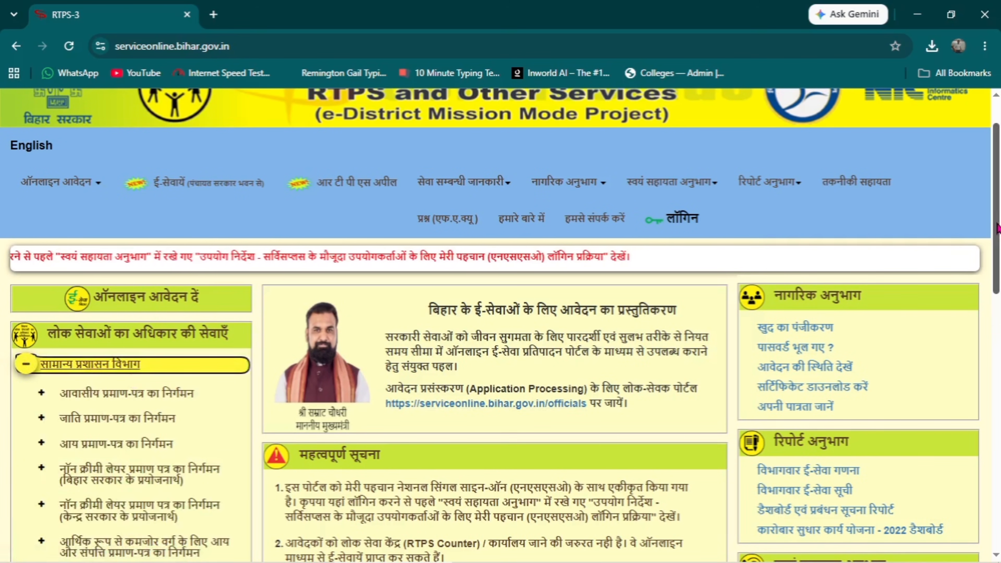
scroll(998, 265, "down", 5)
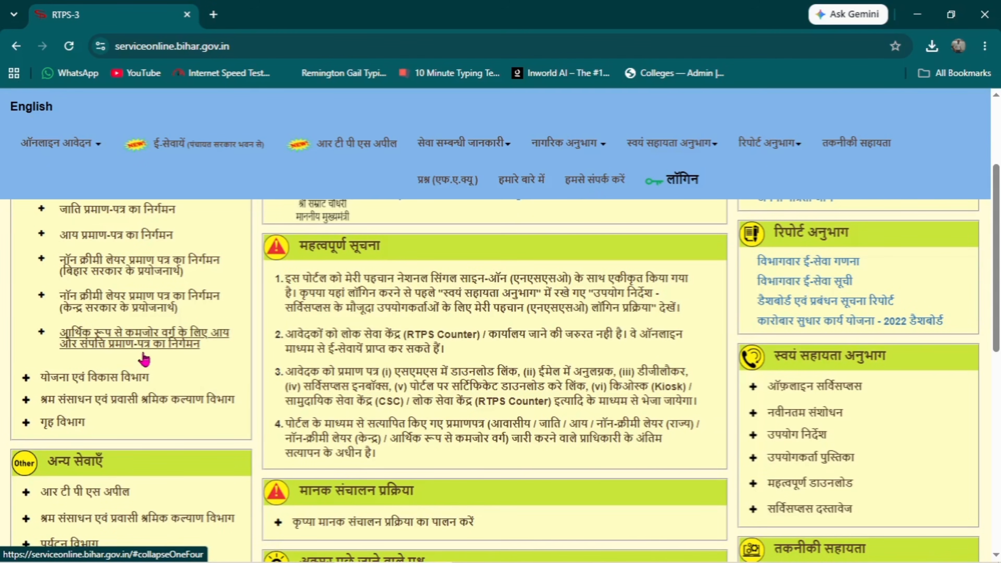
left_click(162, 347)
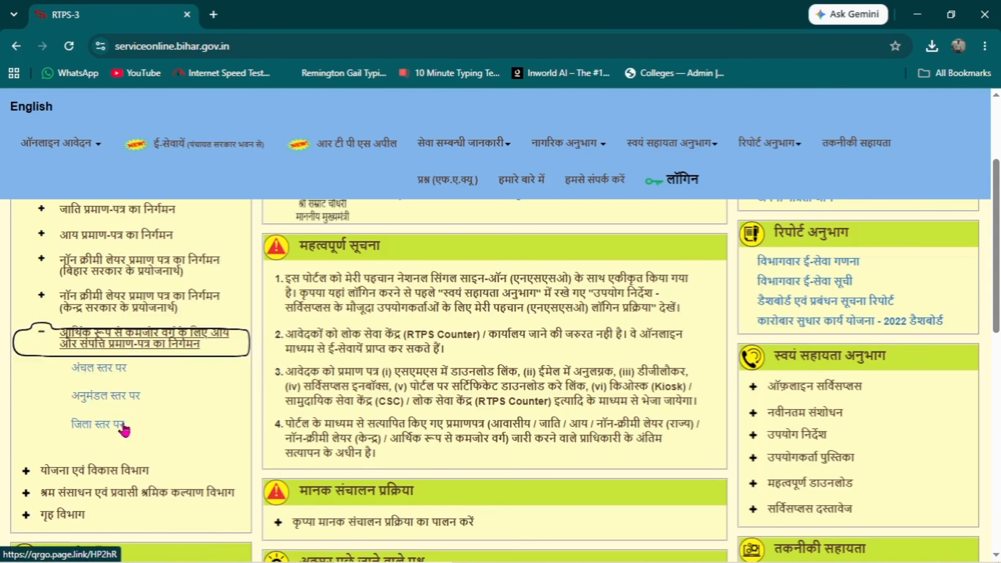
left_click(105, 371)
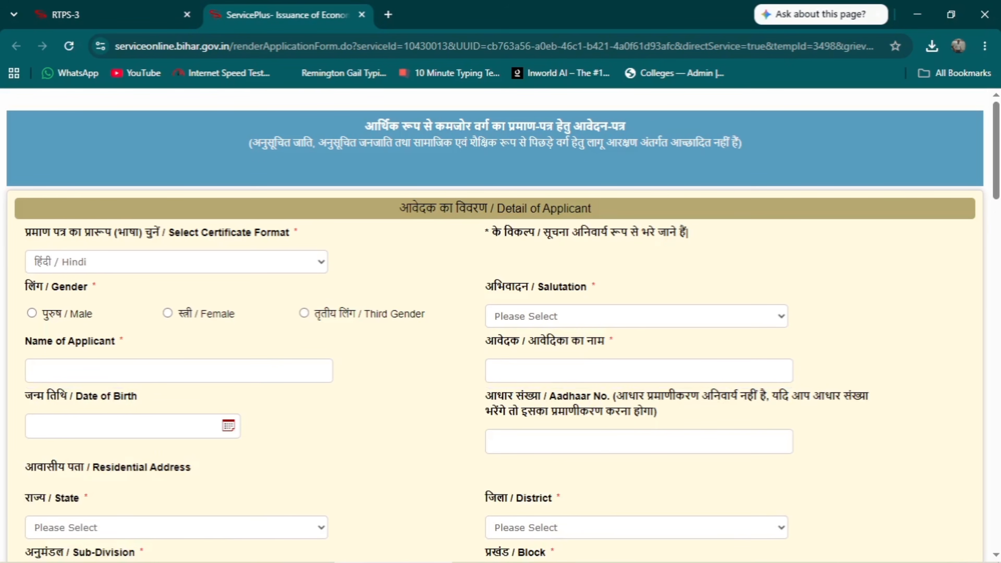
Keep the certificate format as Hindi and set salutation to कोई अभिवादन नहीं for a Male applicant
mouse_move(998, 175)
left_mouse_down()
mouse_move(998, 465)
mouse_move(999, 167)
left_mouse_up()
left_click(136, 261)
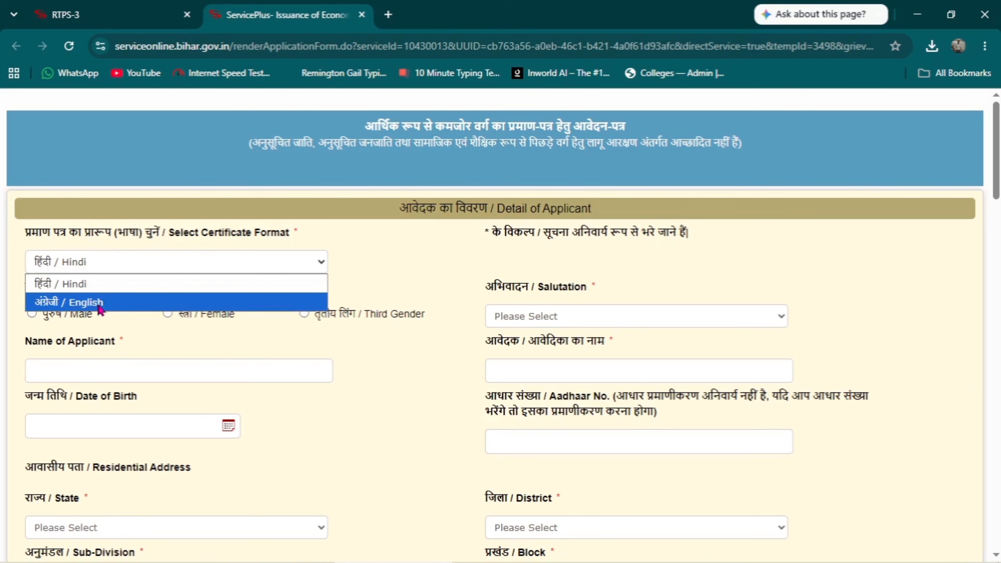
left_click(428, 289)
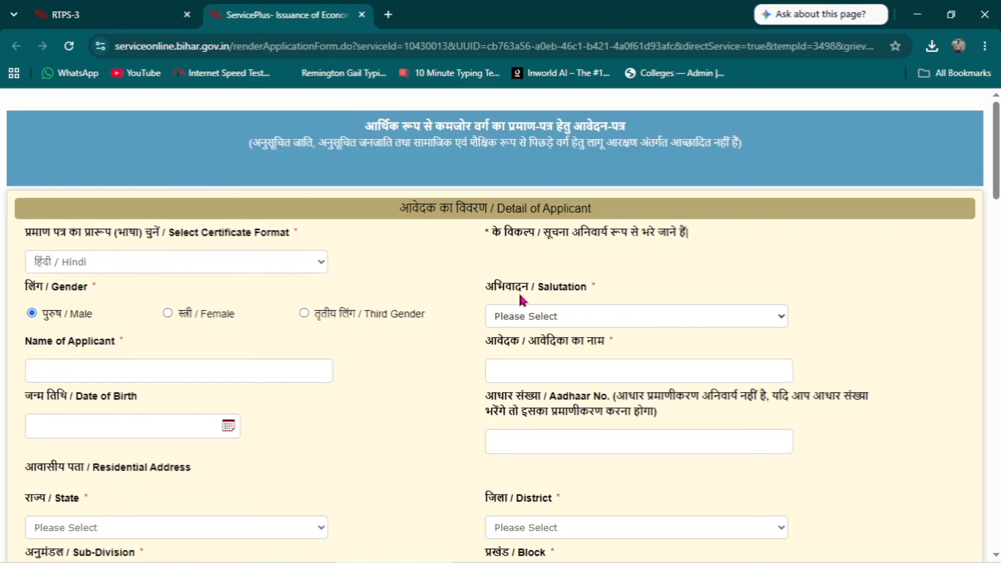
left_click(592, 315)
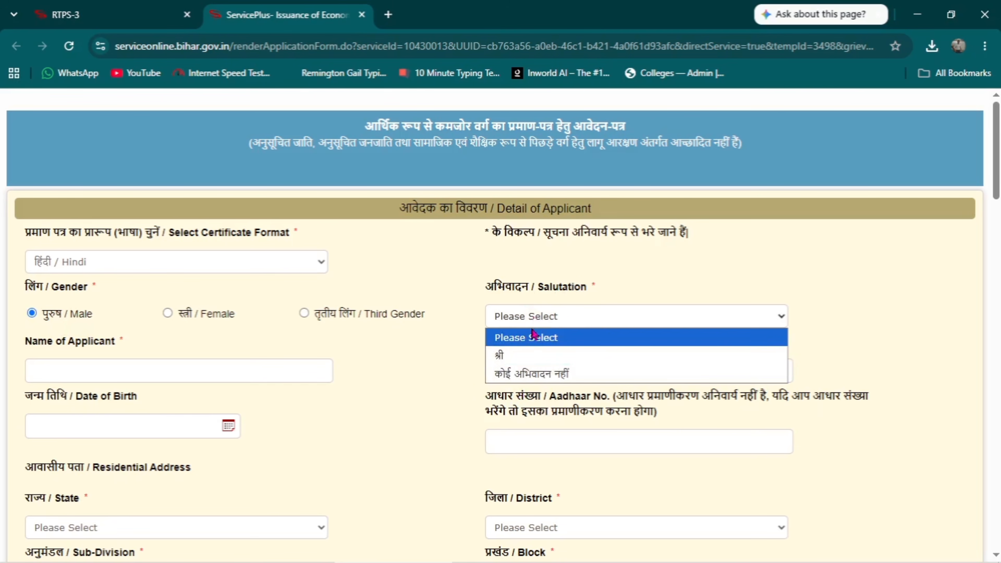
left_click(527, 379)
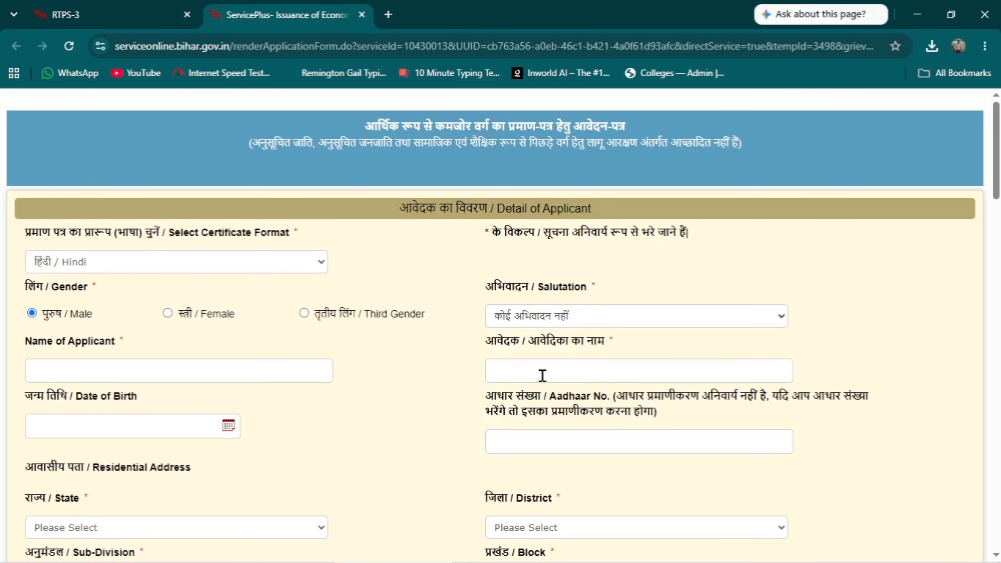
left_click_drag(996, 151, 996, 184)
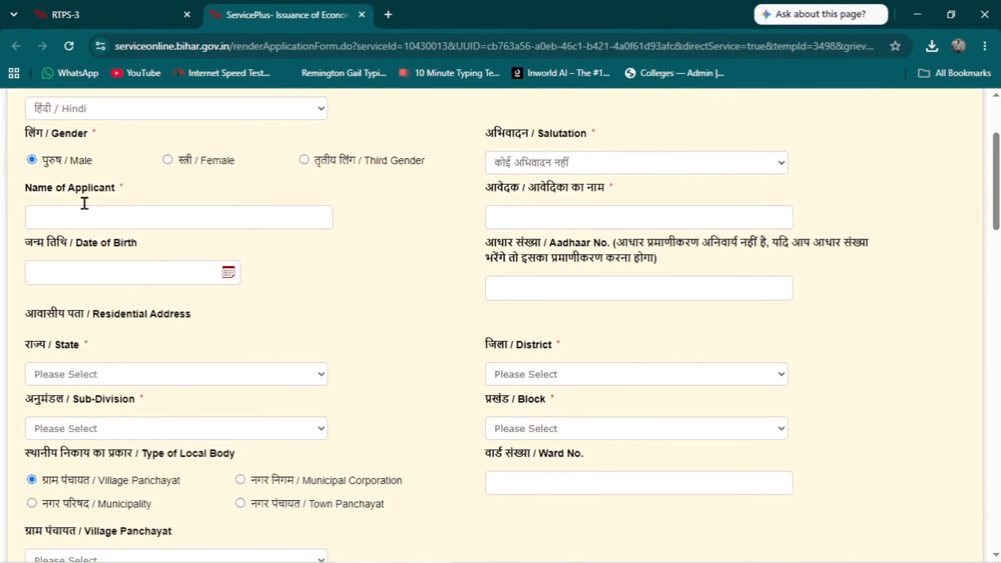
Enter the applicant's name and set the date-of-birth calendar to April 2013
left_click(119, 213)
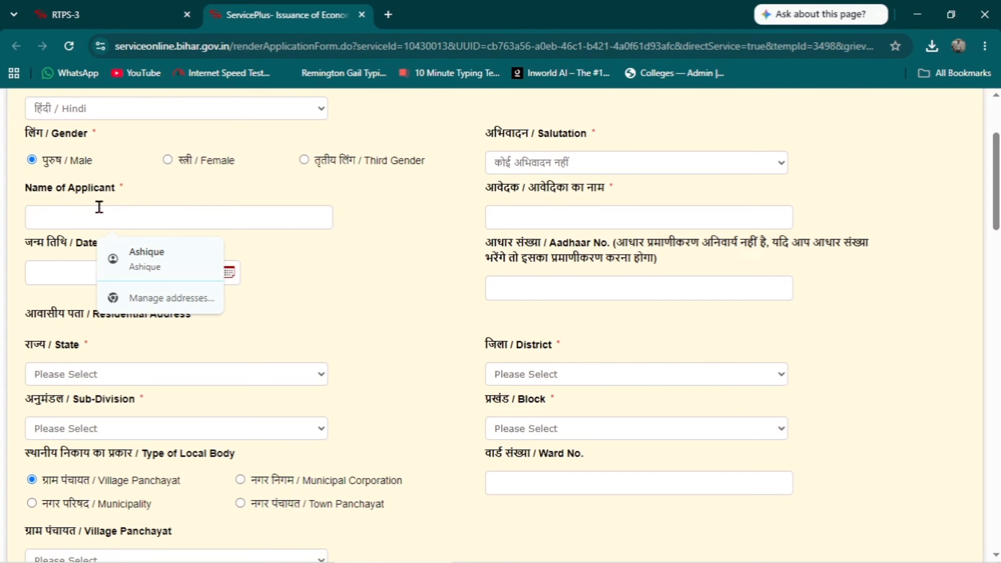
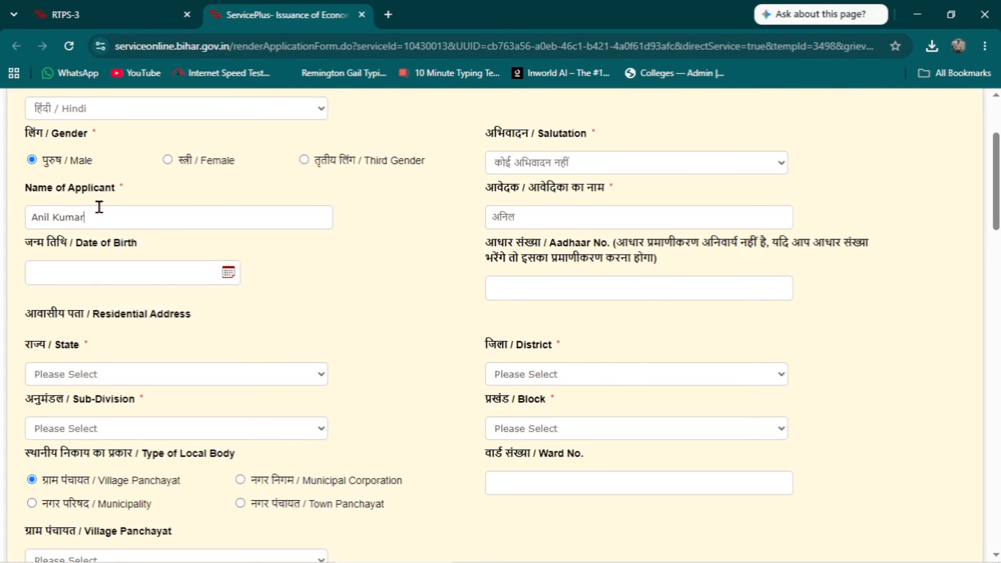
left_click(90, 271)
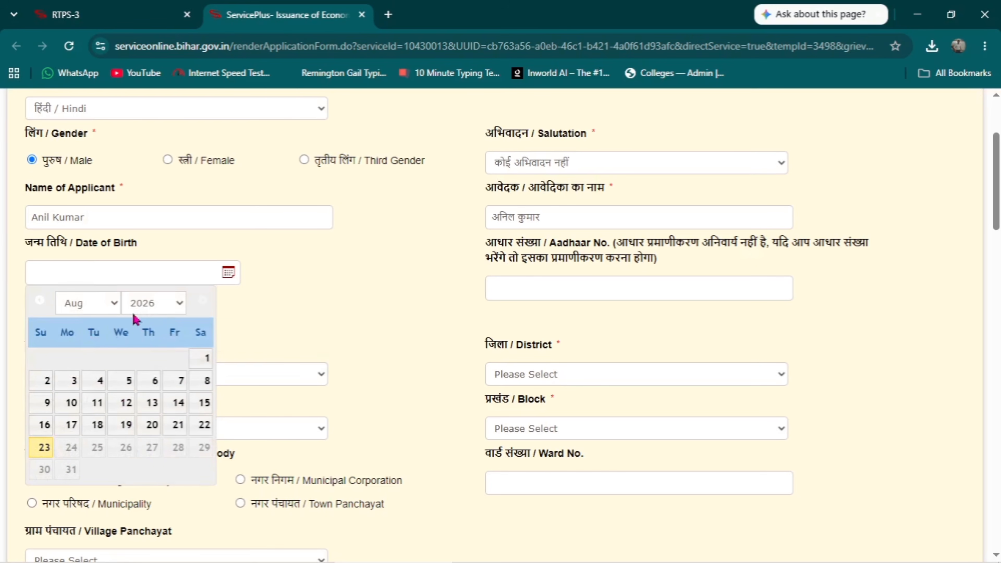
left_click(158, 305)
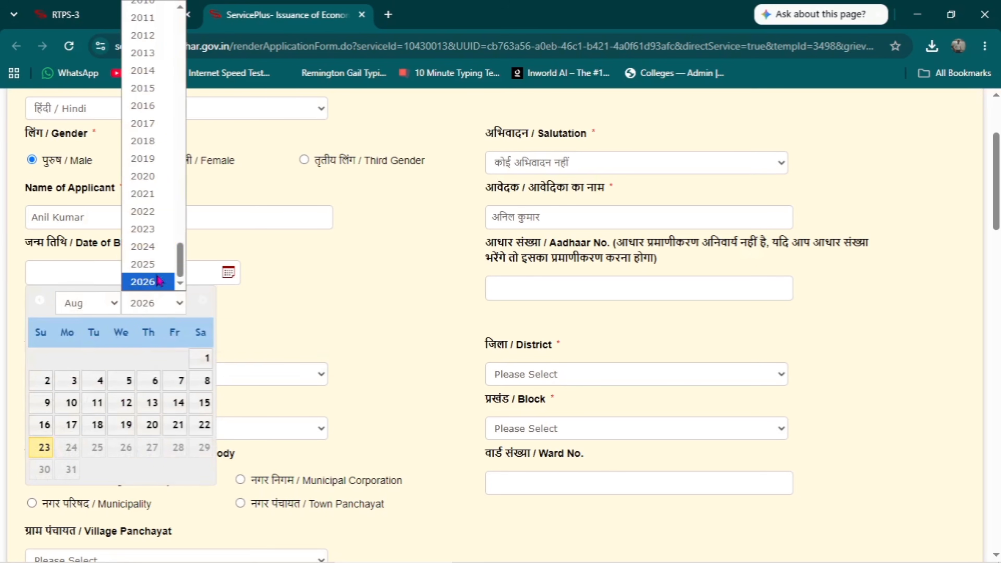
left_click(154, 61)
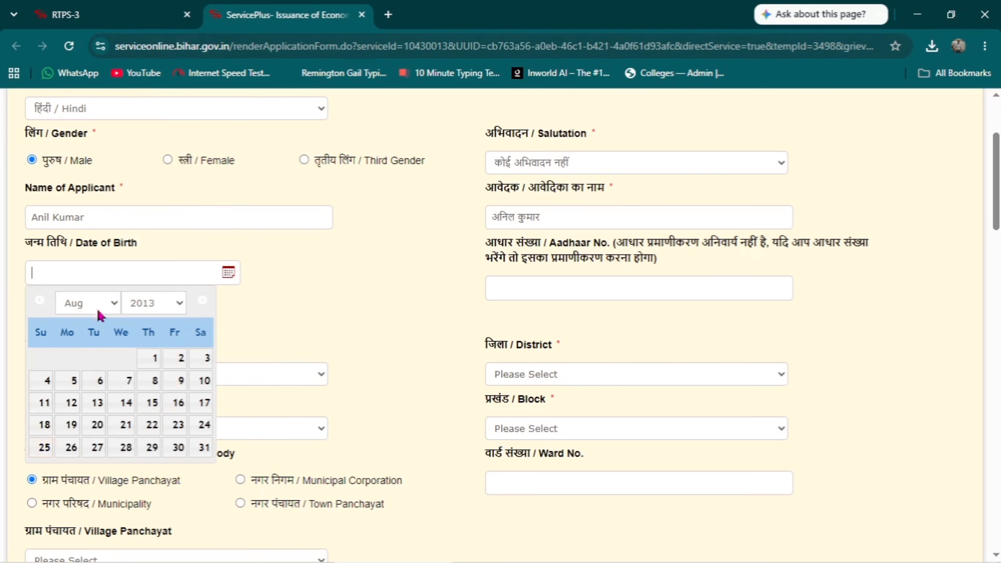
left_click(112, 307)
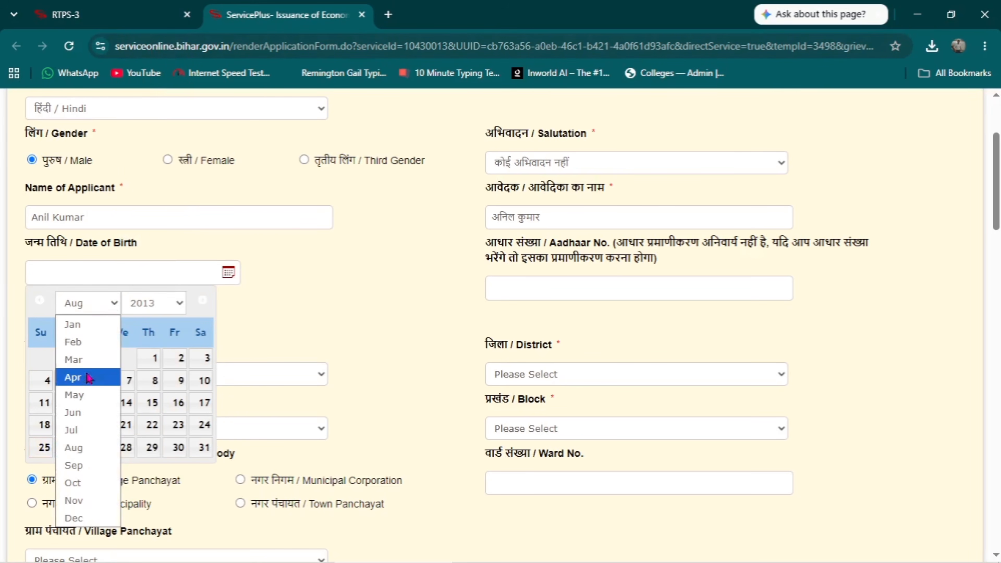
left_click(84, 384)
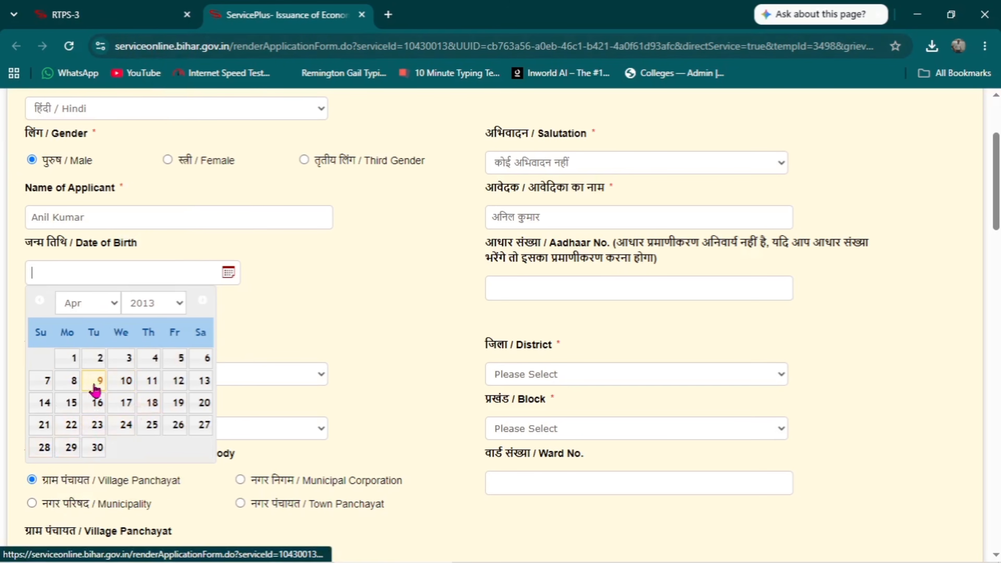
left_click(332, 323)
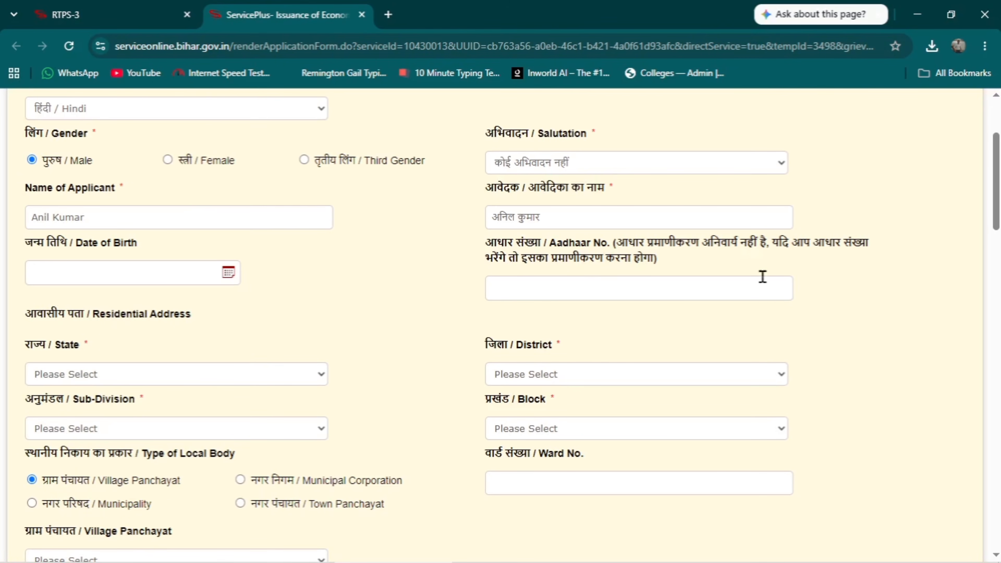
Set the address state to BIHAR, and district, sub-division and block all to BUXAR
left_click_drag(997, 179, 999, 203)
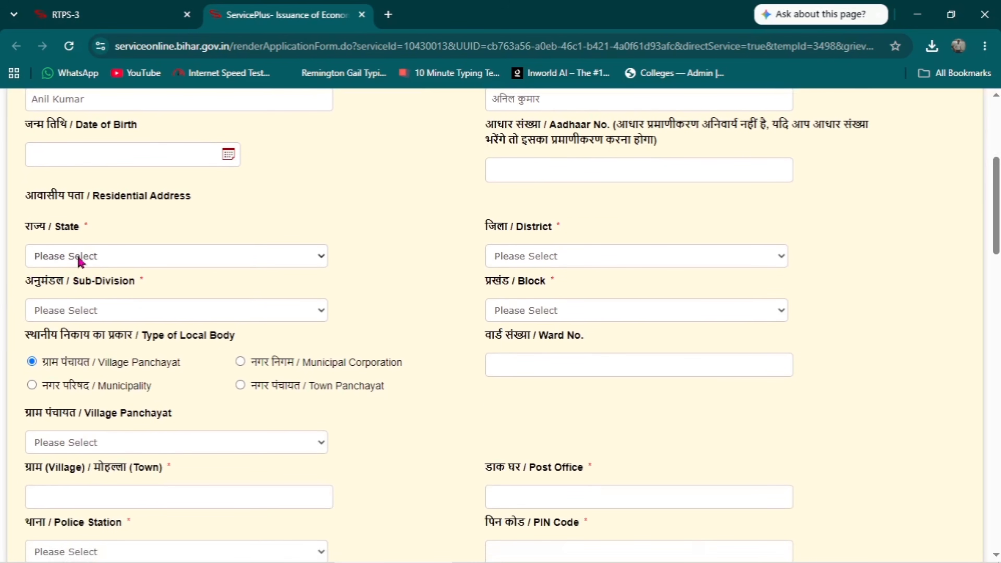
left_click(99, 257)
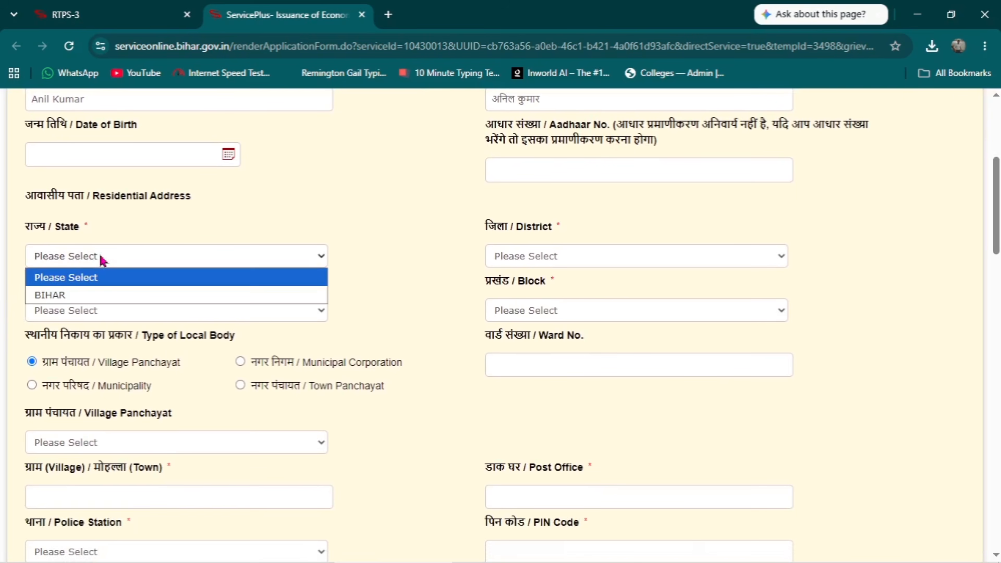
left_click(92, 296)
left_click(588, 260)
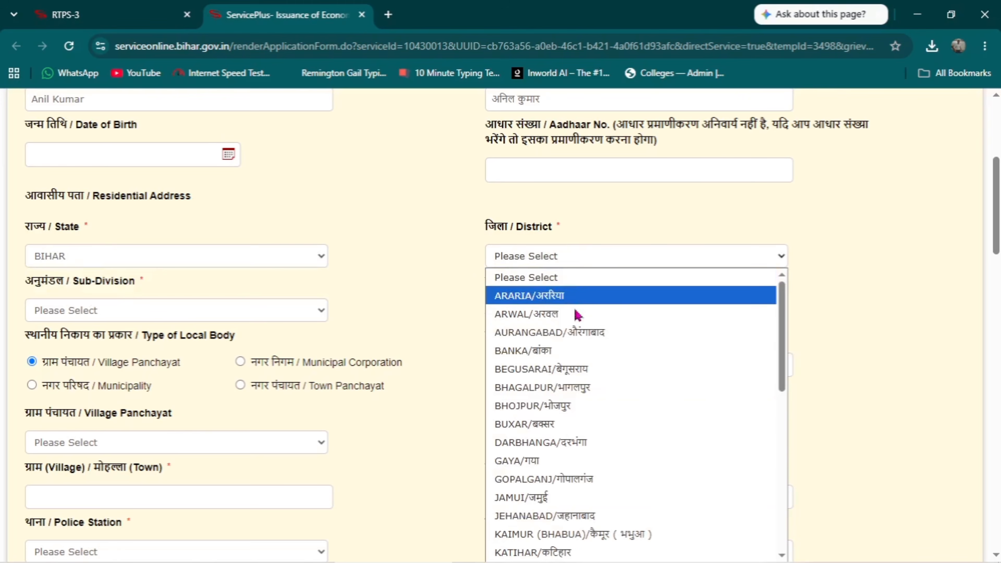
left_click(576, 423)
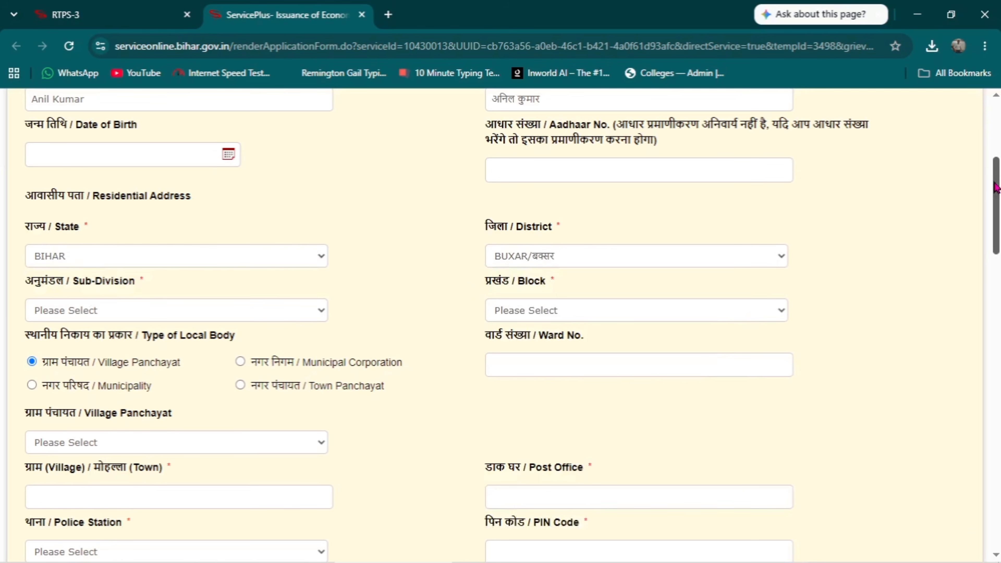
scroll(995, 187, "down", 3)
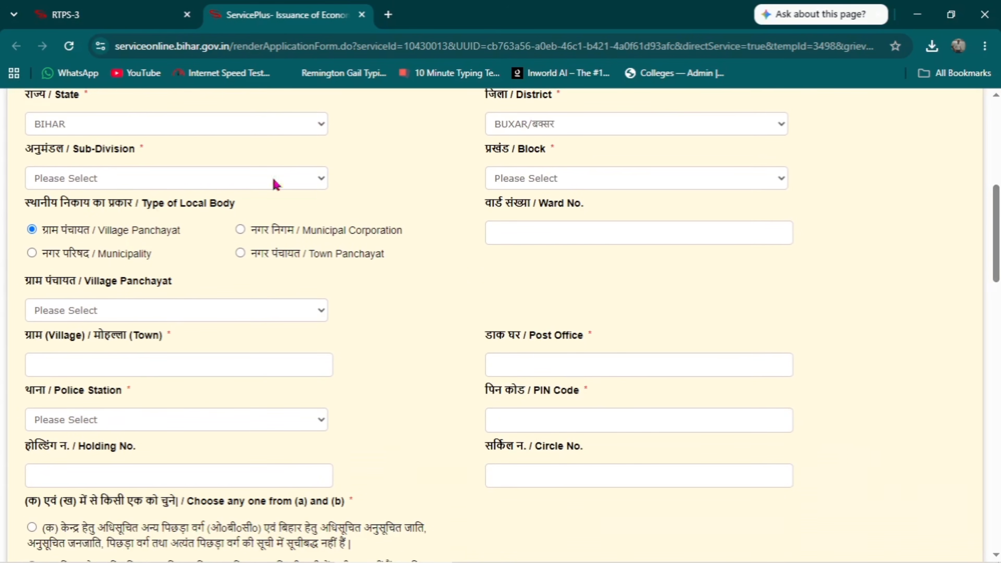
left_click(165, 179)
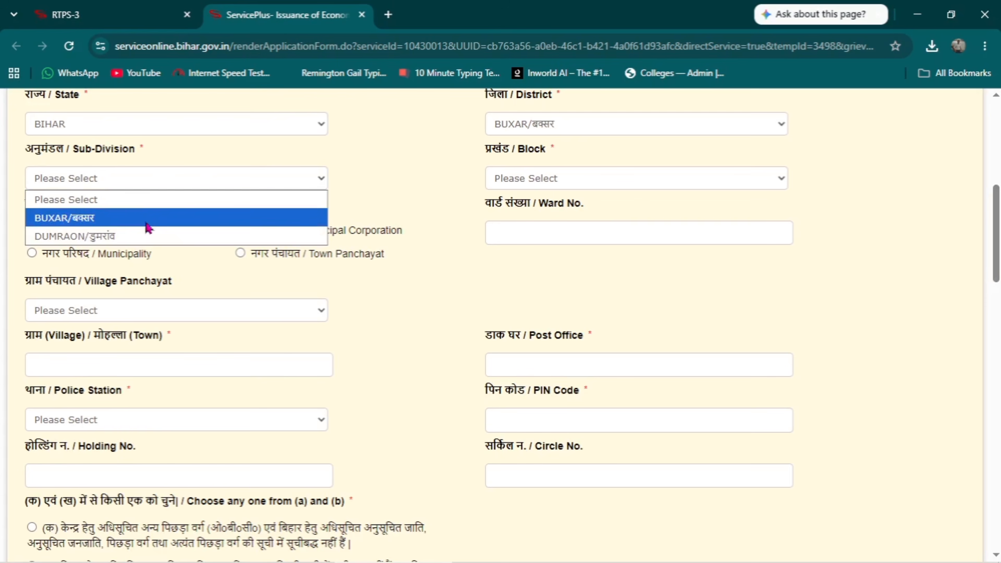
left_click(161, 219)
left_click(577, 178)
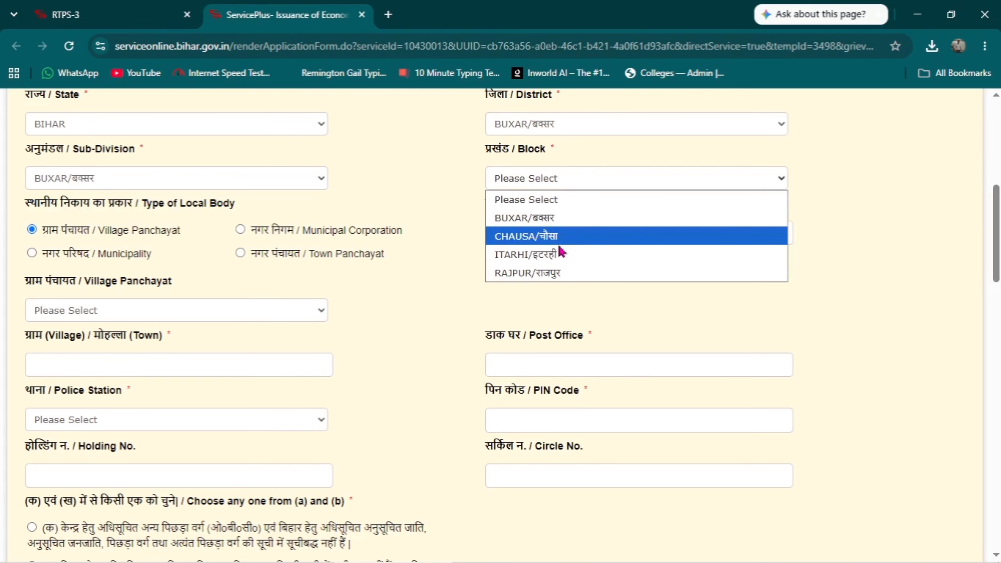
left_click(555, 219)
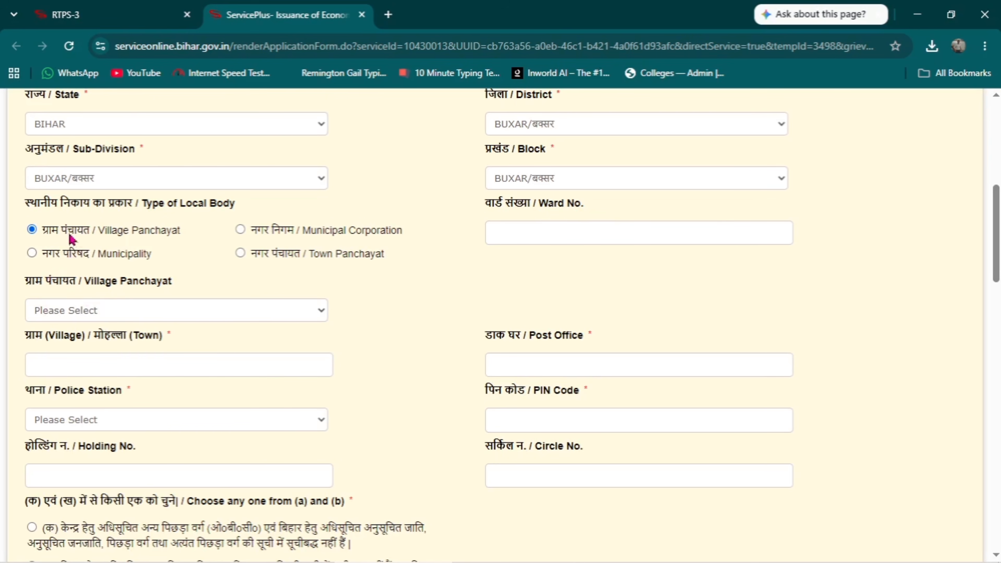
Choose JASO/जासो as the Village Panchayat and move further down the form
left_click(139, 310)
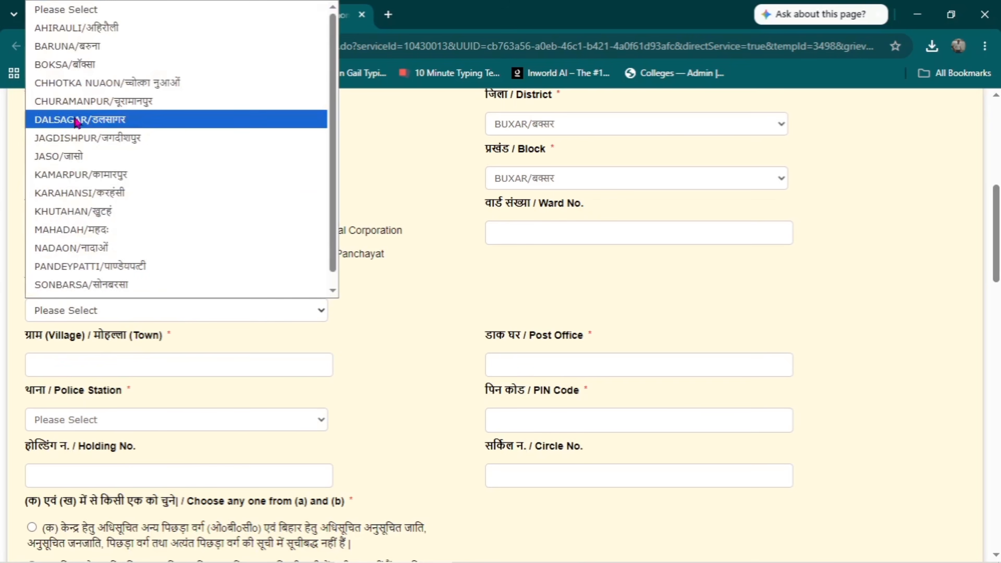
left_click(87, 155)
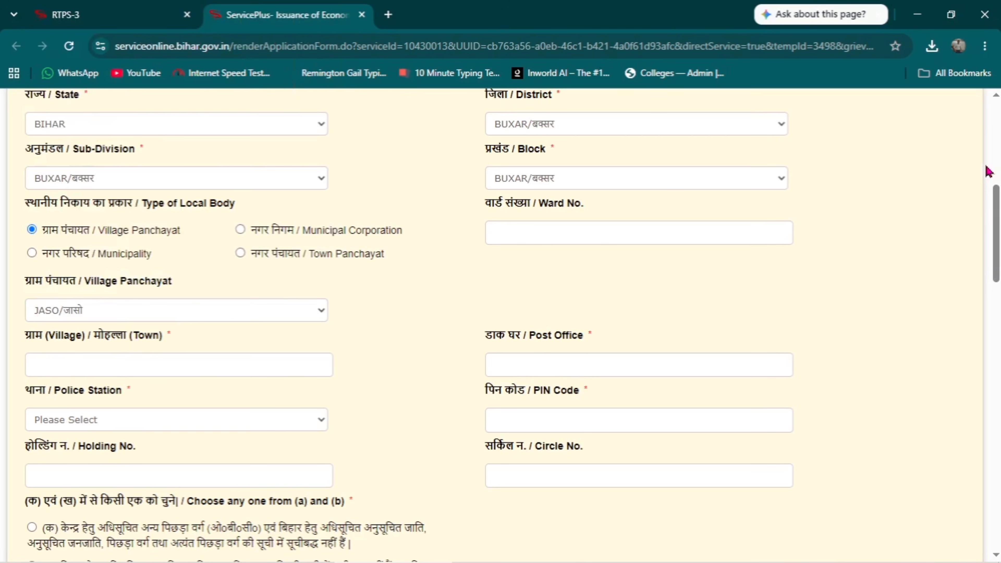
scroll(997, 221, "down", 1)
scroll(996, 221, "down", 3)
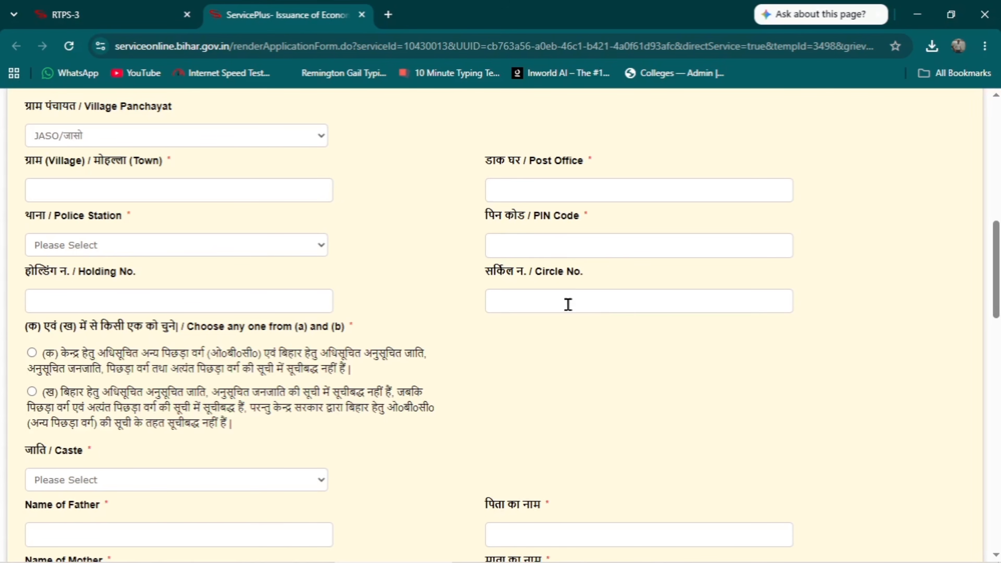
scroll(994, 242, "down", 2)
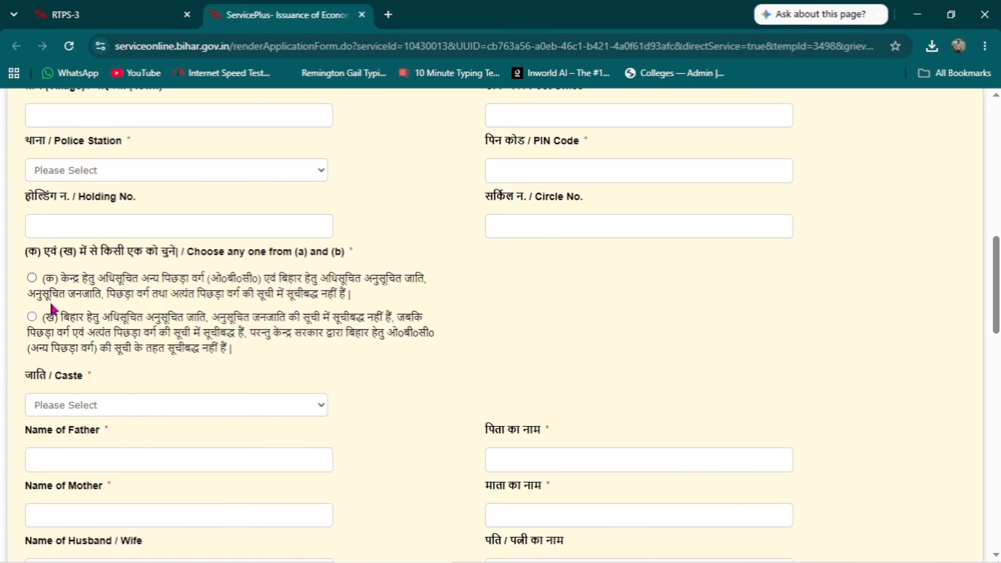
Select category option (क) and set the caste to राजपूत / Rajput
left_click(31, 277)
left_click_drag(998, 254, 997, 280)
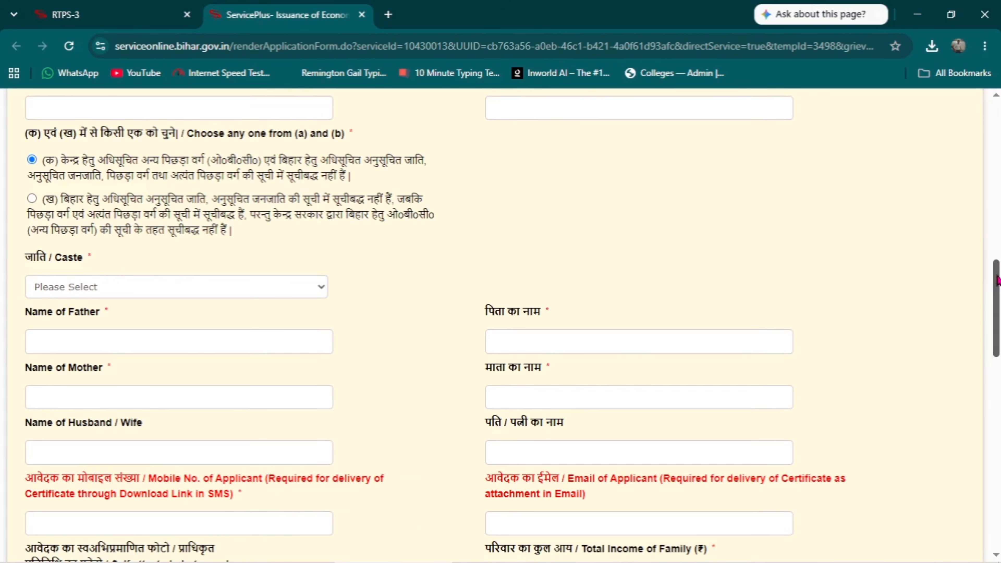
left_click(124, 292)
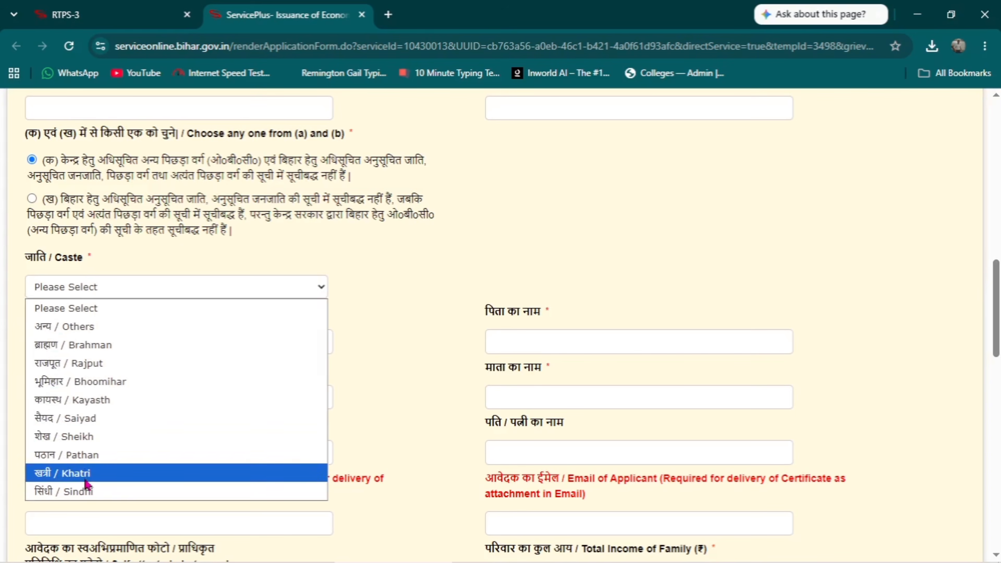
left_click(101, 363)
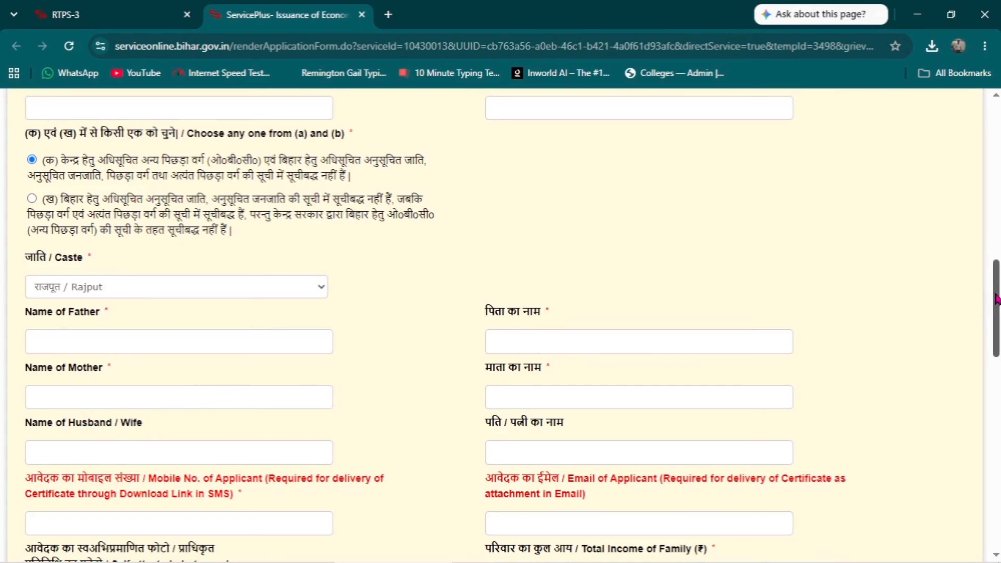
left_click_drag(997, 300, 997, 342)
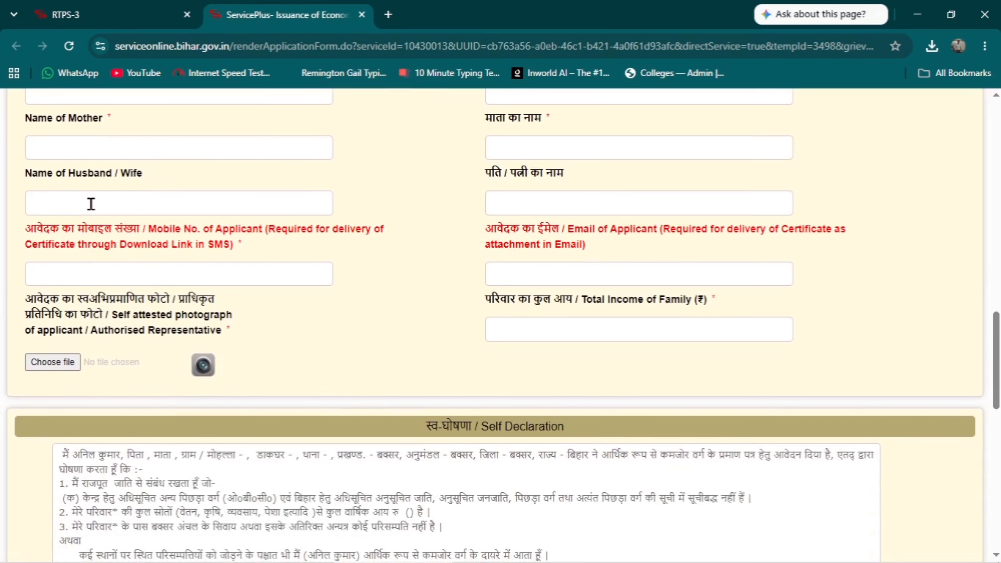
Enter the applicant's mobile number, then close the OTP validation prompt without validating
left_click(121, 283)
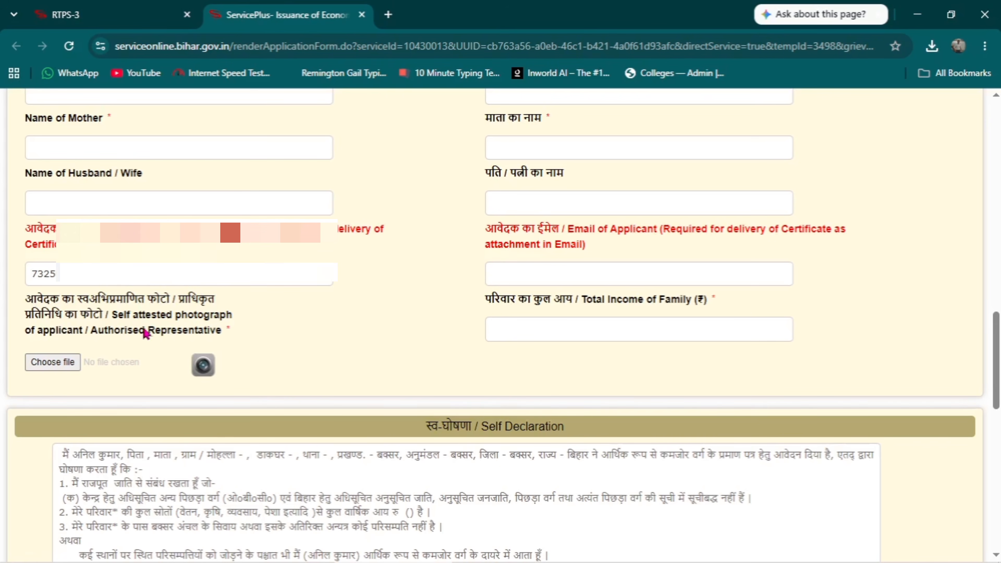
left_click(529, 274)
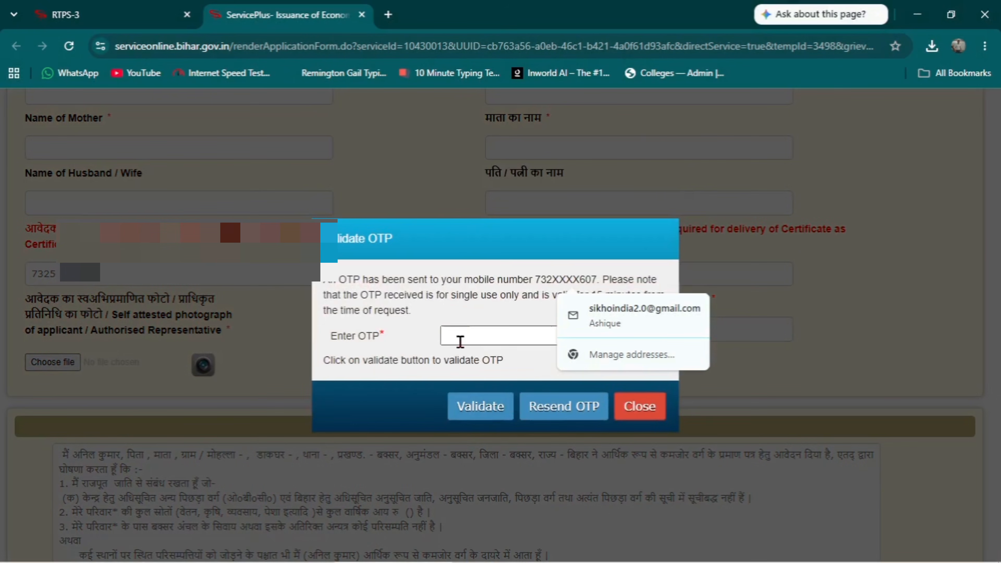
left_click(740, 284)
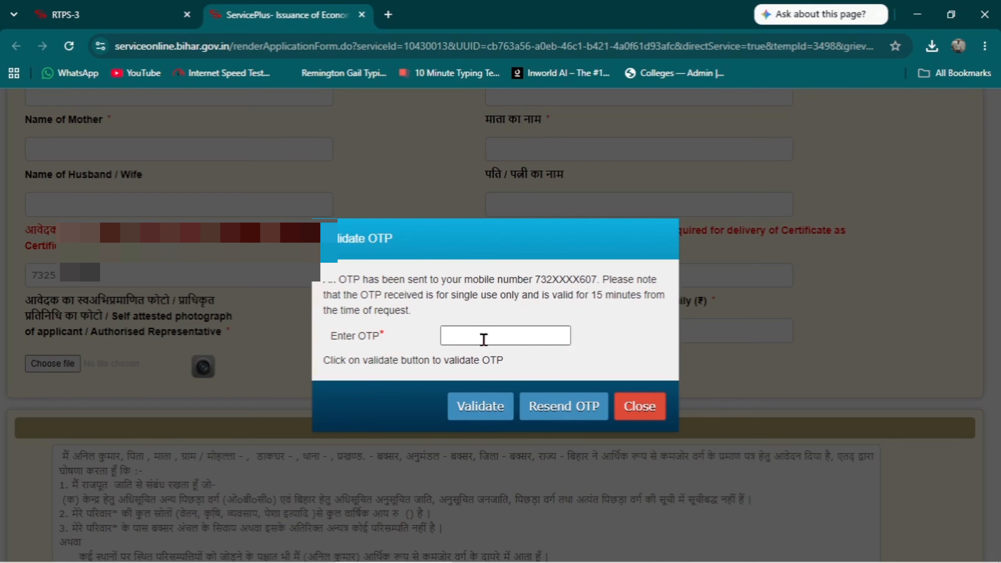
left_click(481, 410)
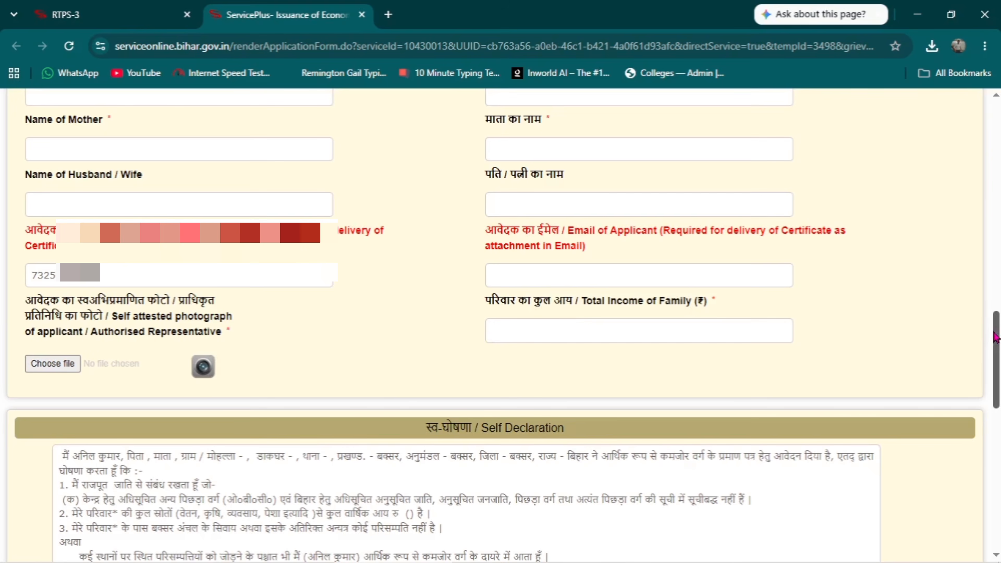
Tick I Agree on the self declaration, fill the captcha, and submit for preview
left_click_drag(995, 337, 996, 446)
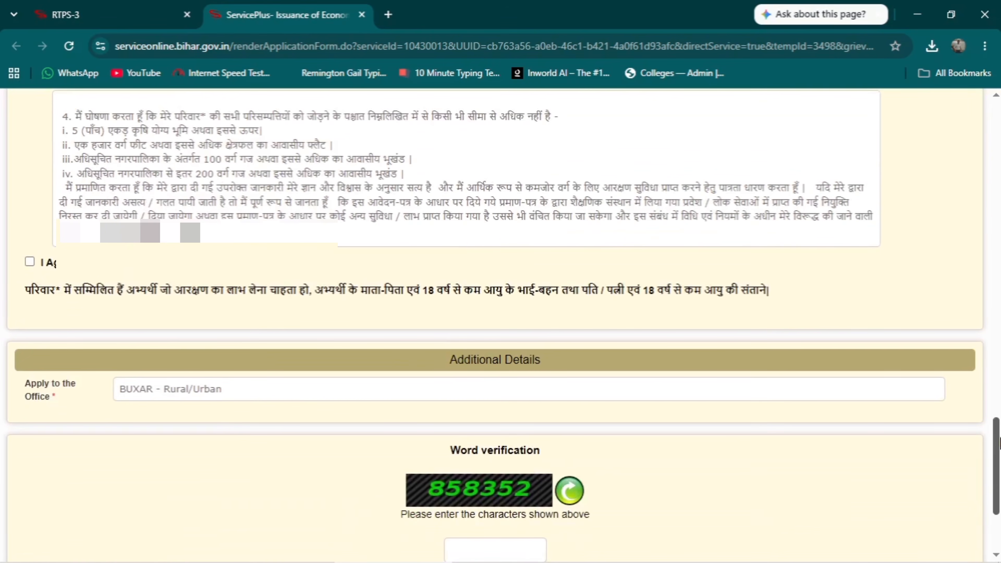
left_click(30, 262)
scroll(500, 376, "down", 4)
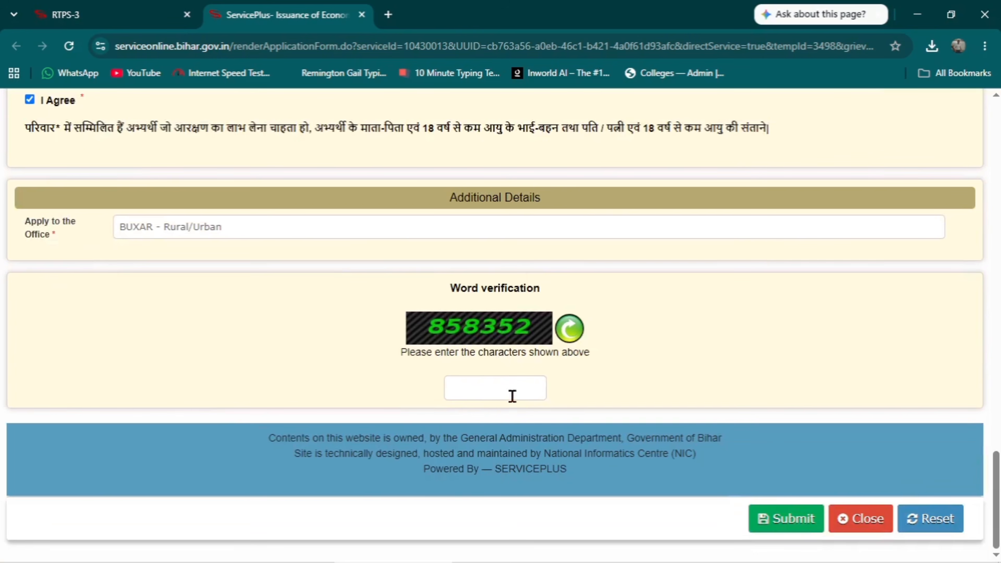
left_click(496, 394)
left_click(784, 525)
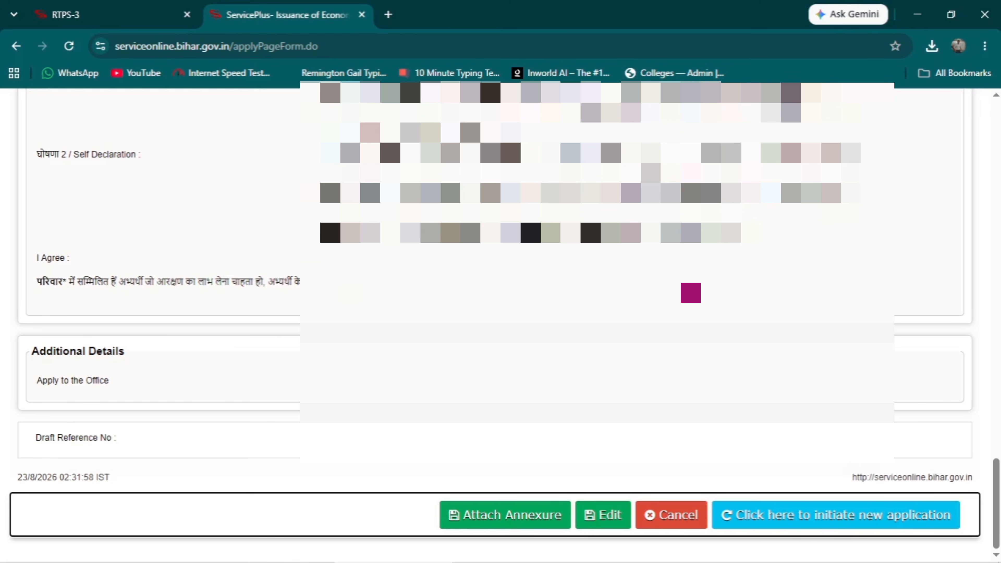
mouse_move(995, 462)
left_mouse_down()
mouse_move(998, 120)
mouse_move(999, 461)
left_mouse_up()
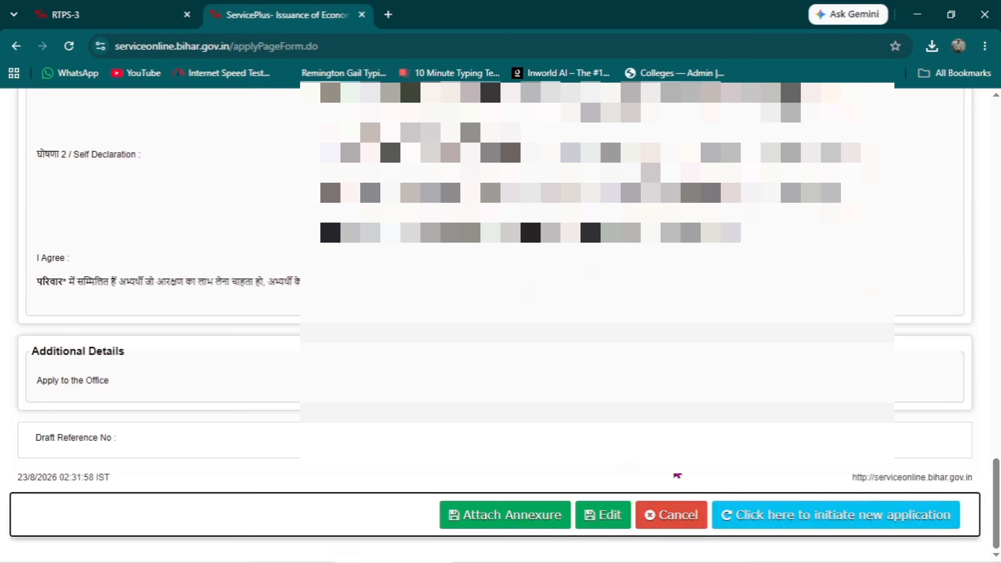
Start an annexure with आधार कार्ड as the enclosure document type
left_click(488, 526)
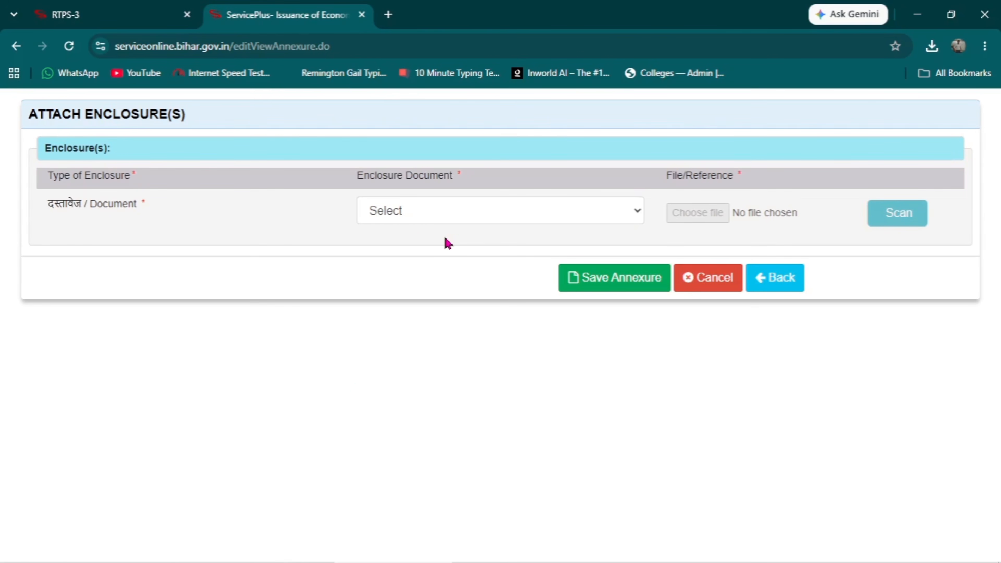
left_click(454, 217)
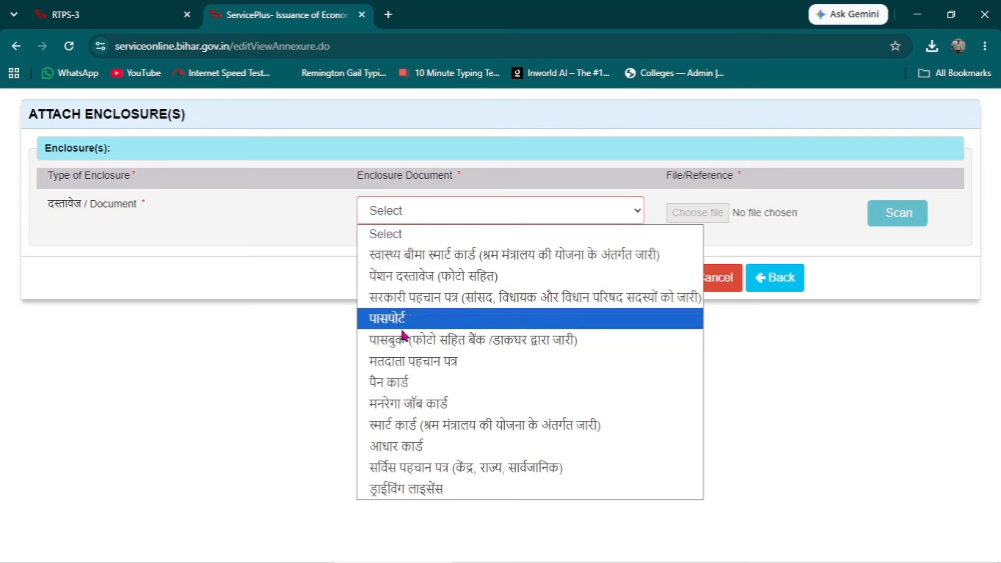
left_click(404, 451)
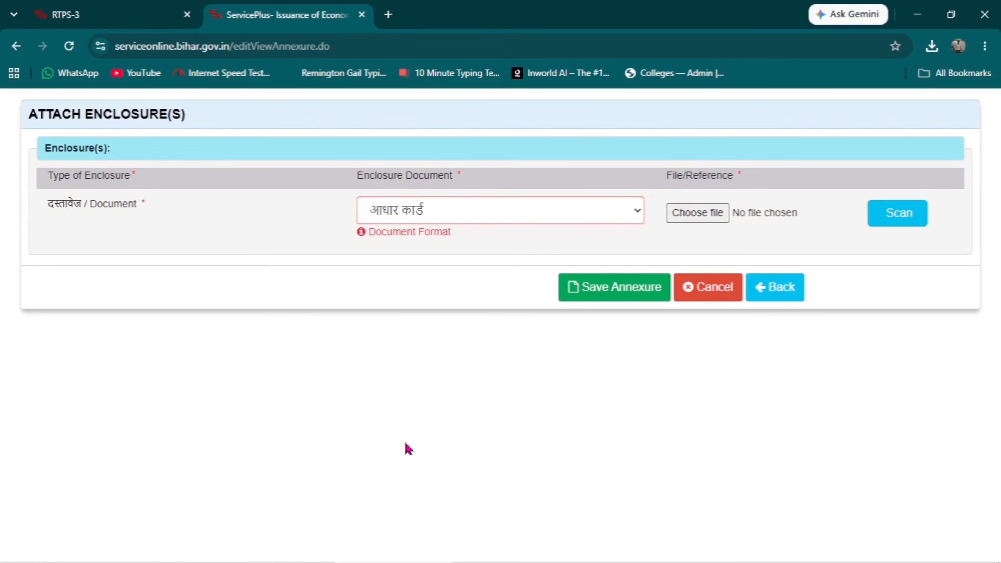
left_click(713, 215)
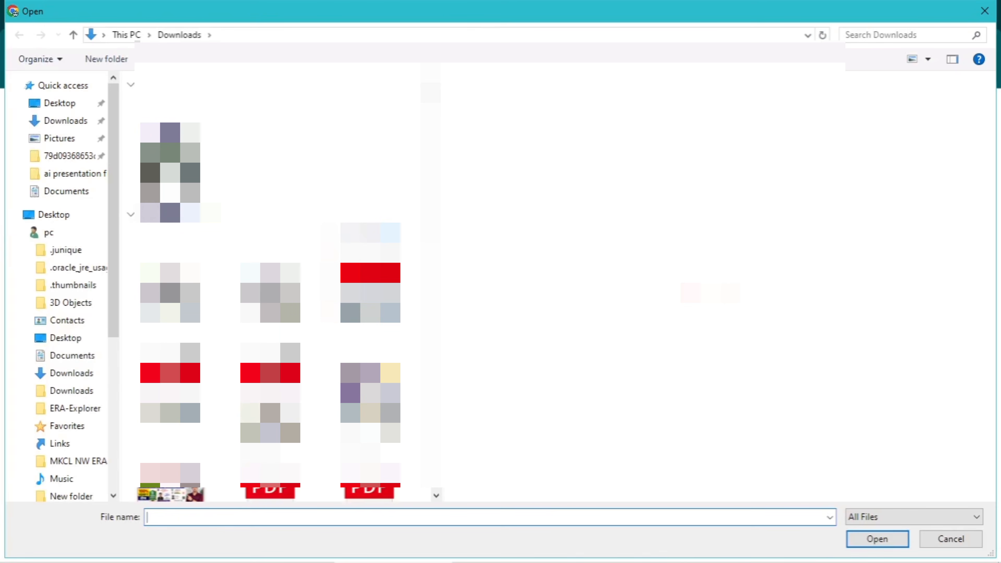
left_click(371, 272)
left_click(878, 538)
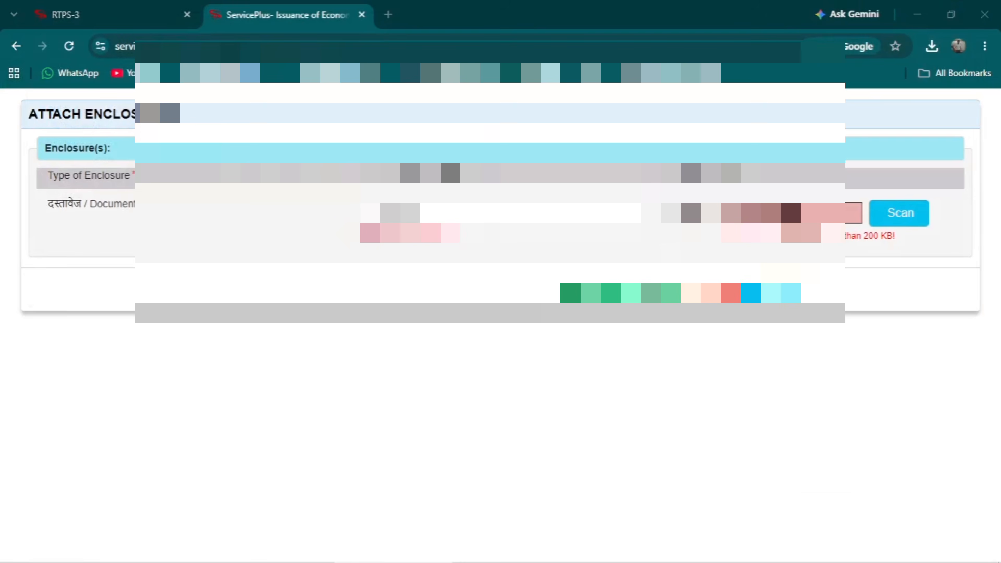
left_click(752, 213)
scroll(272, 257, "down", 2)
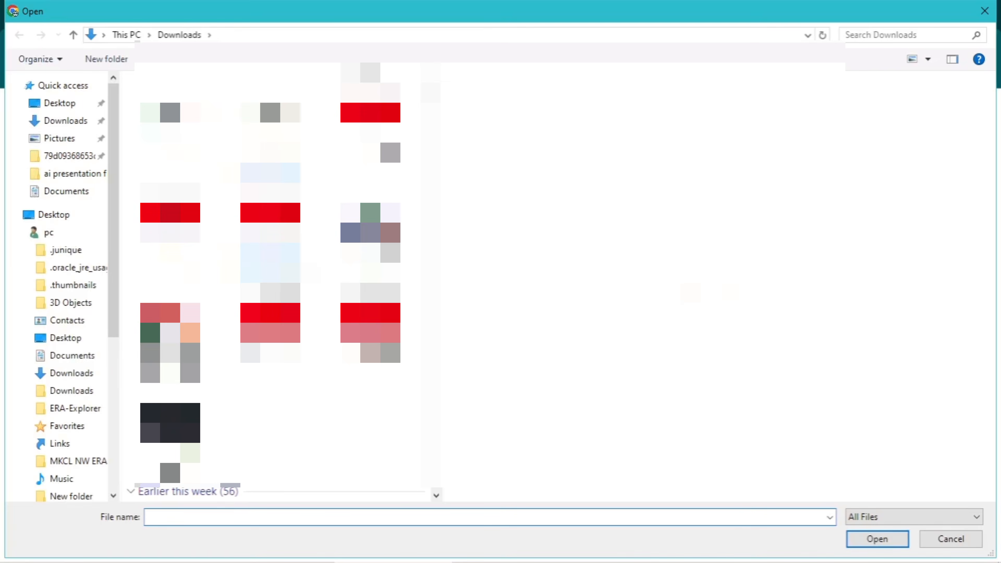
scroll(272, 256, "down", 3)
left_click(181, 233)
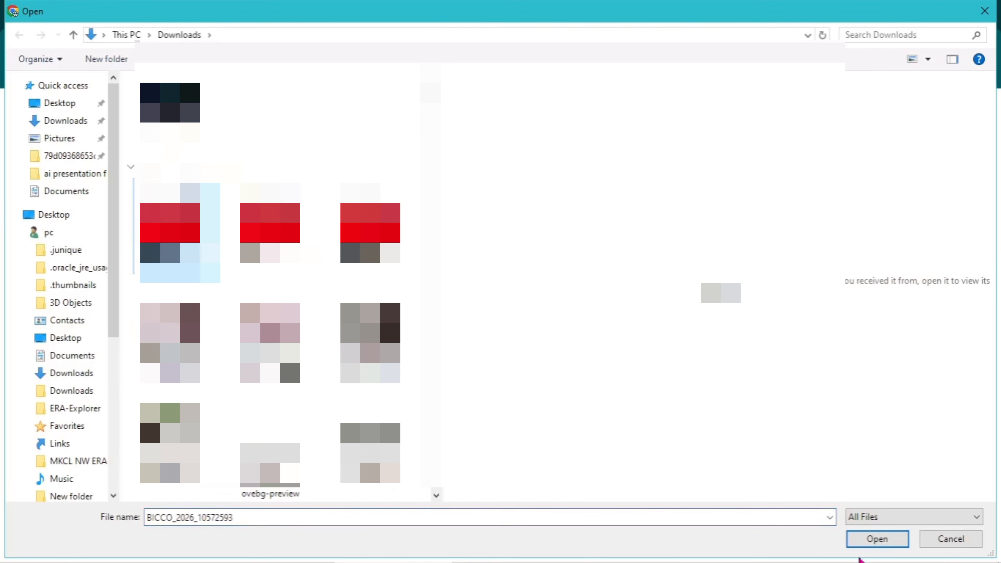
left_click(877, 539)
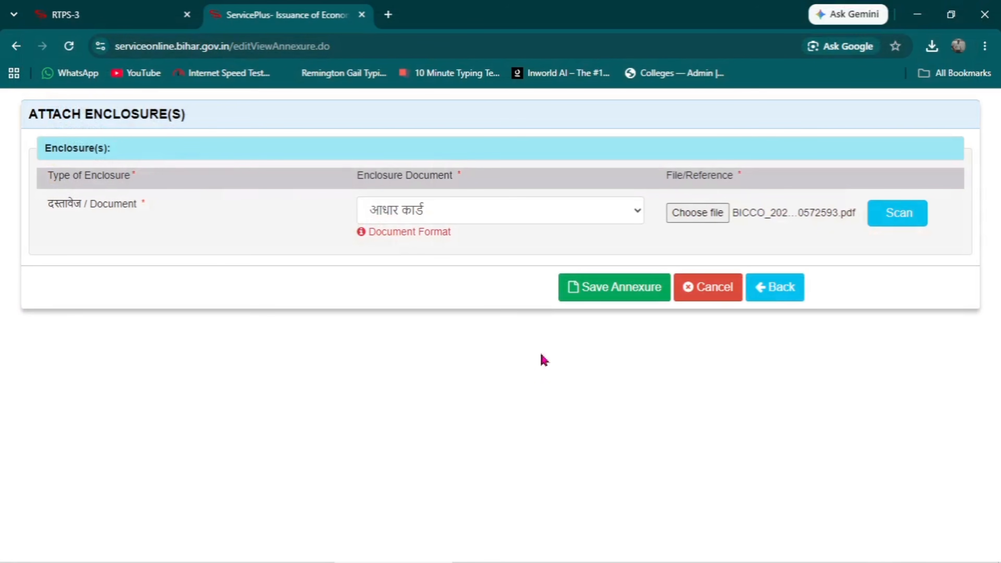
left_click(612, 296)
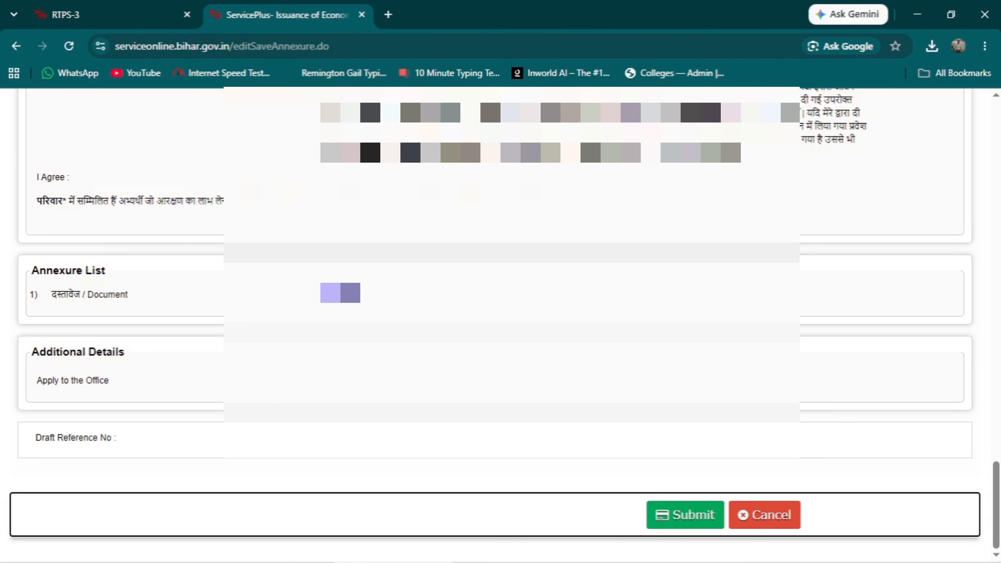
Submit the application and export its acknowledgement page to PDF
left_click(674, 522)
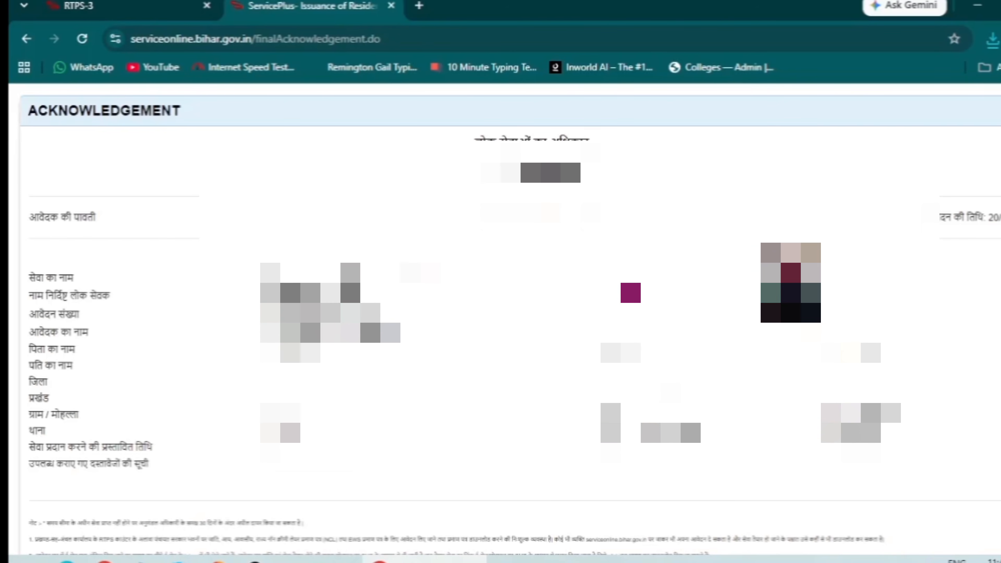
scroll(504, 315, "down", 10)
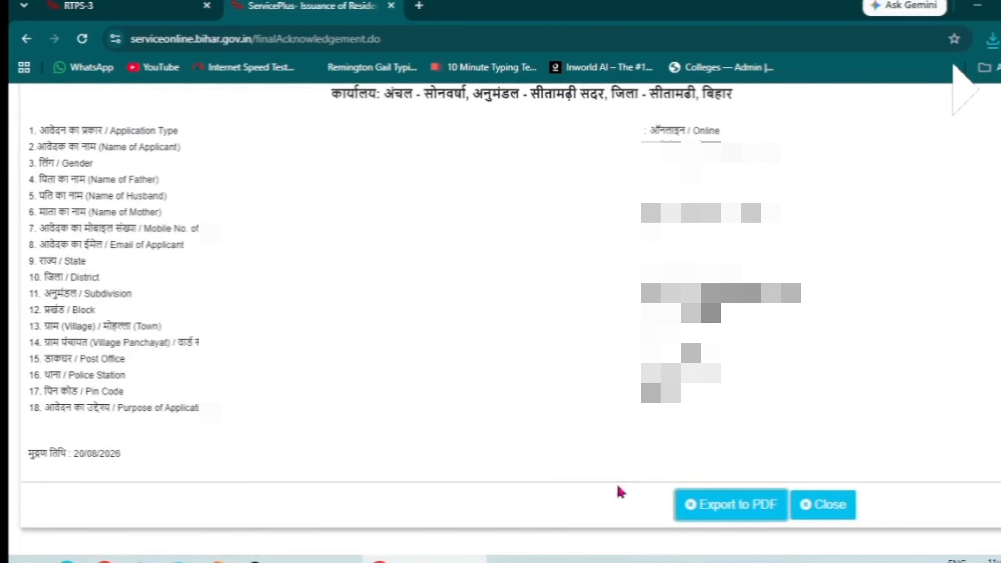
left_click(729, 512)
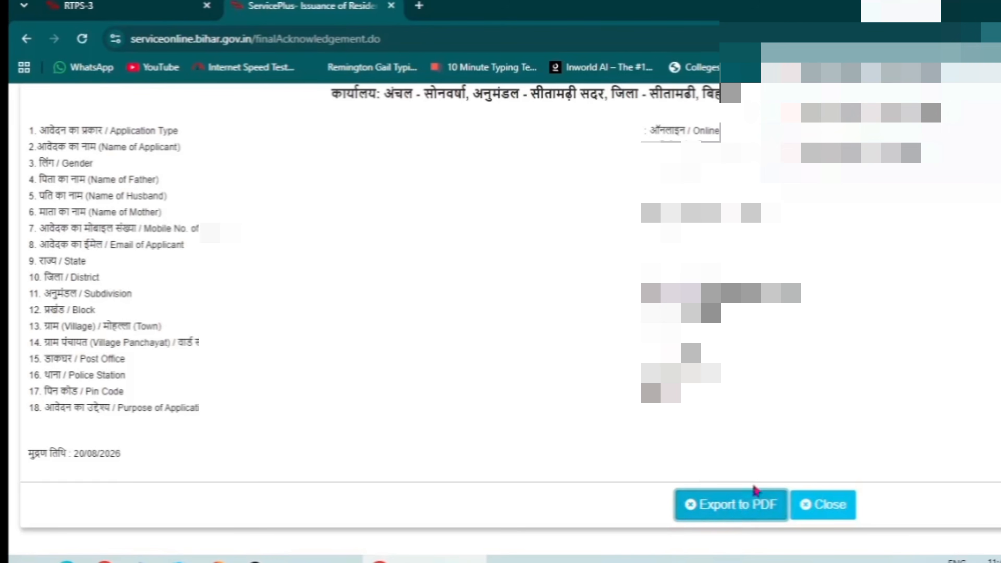